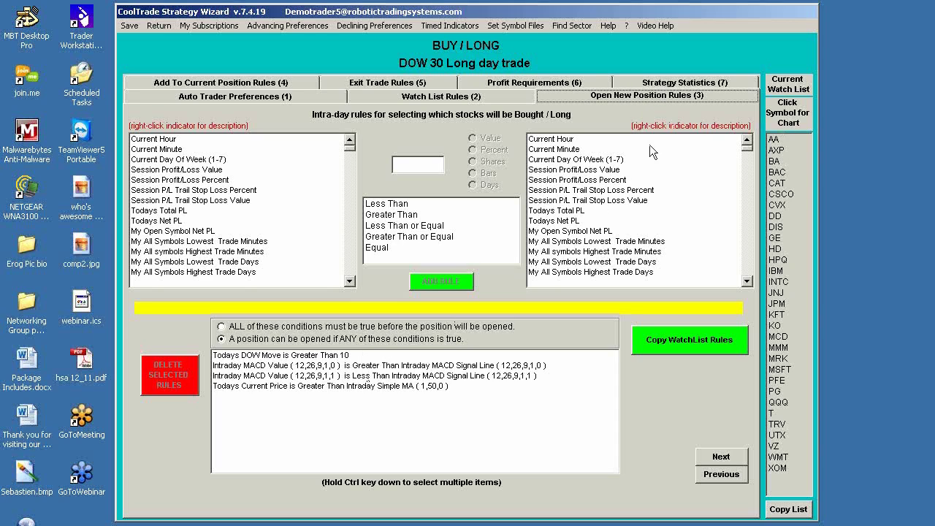
Review the open-position rules for DOW move, intraday MACD and simple MA, including the MACD ShortEma and SigLine choices
left_click(348, 356)
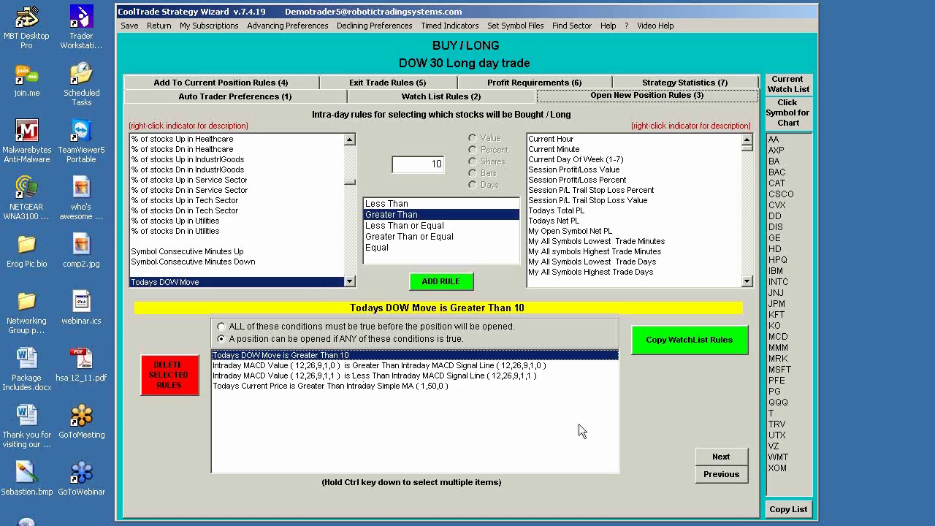
left_click(439, 365)
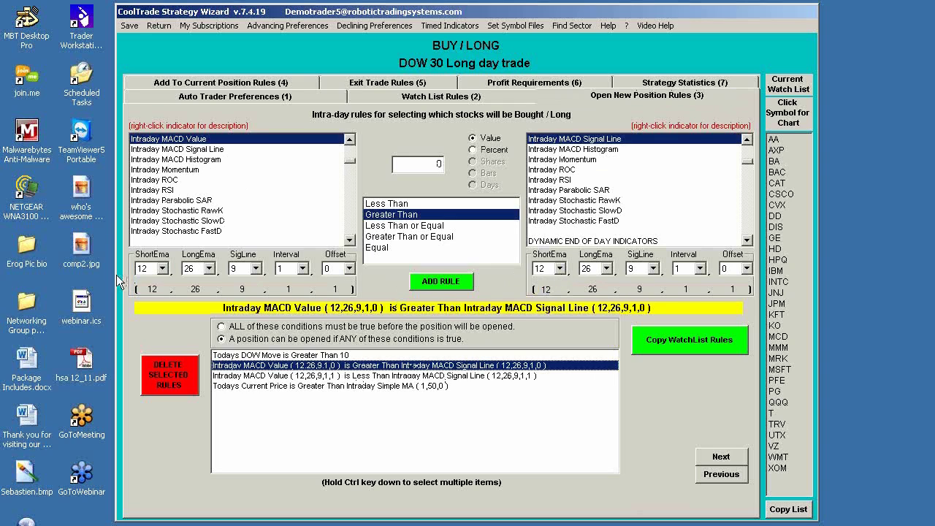
left_click(162, 269)
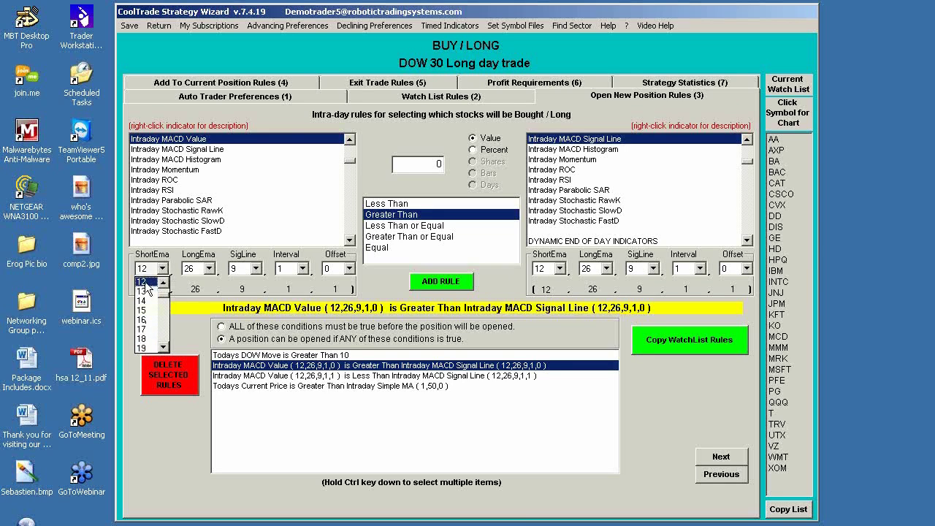
left_click(147, 282)
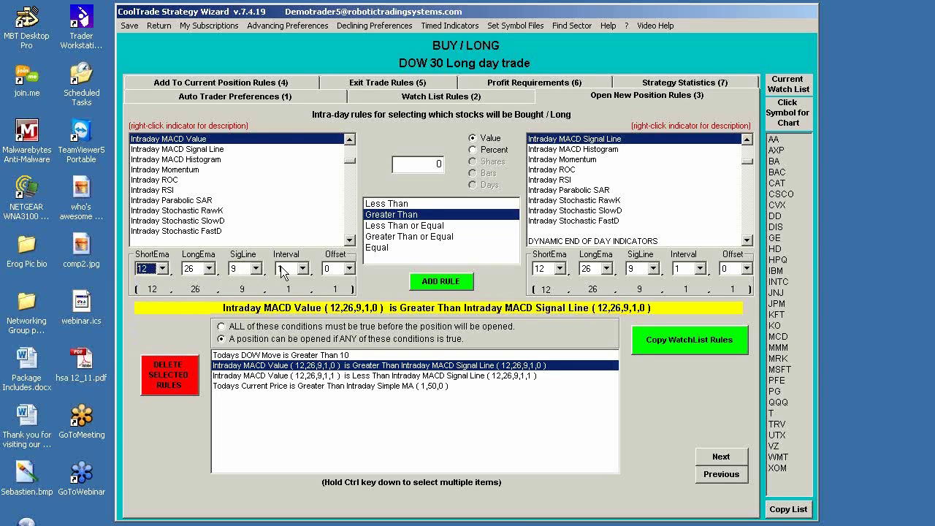
left_click(257, 269)
left_click(258, 283)
left_click(258, 284)
left_click(258, 283)
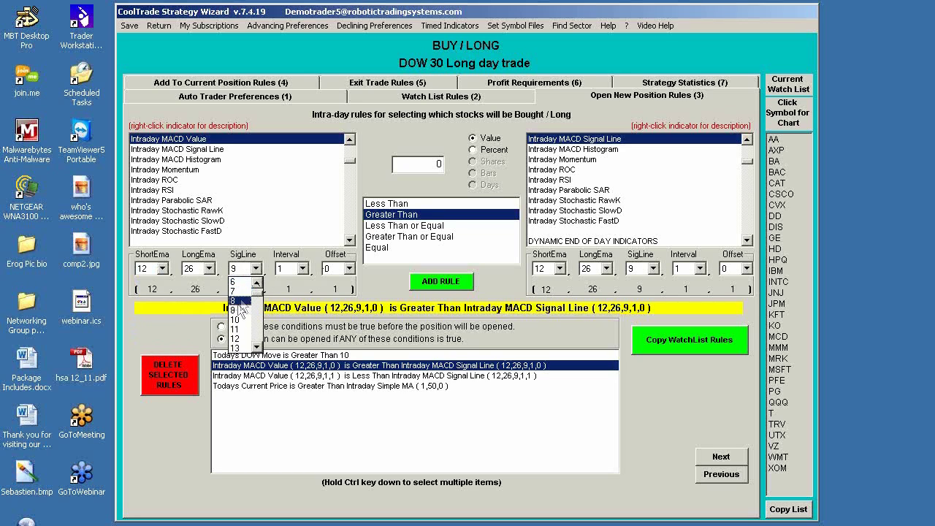
left_click(237, 310)
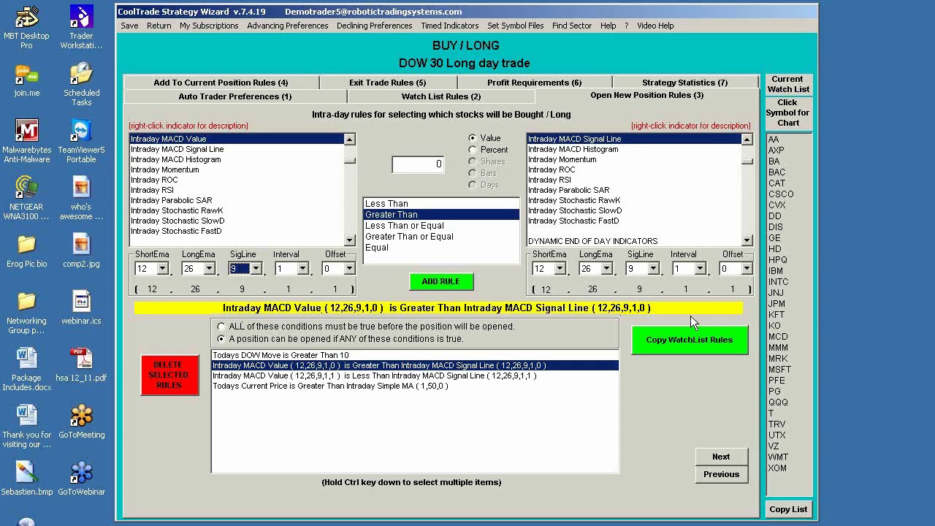
left_click(400, 385)
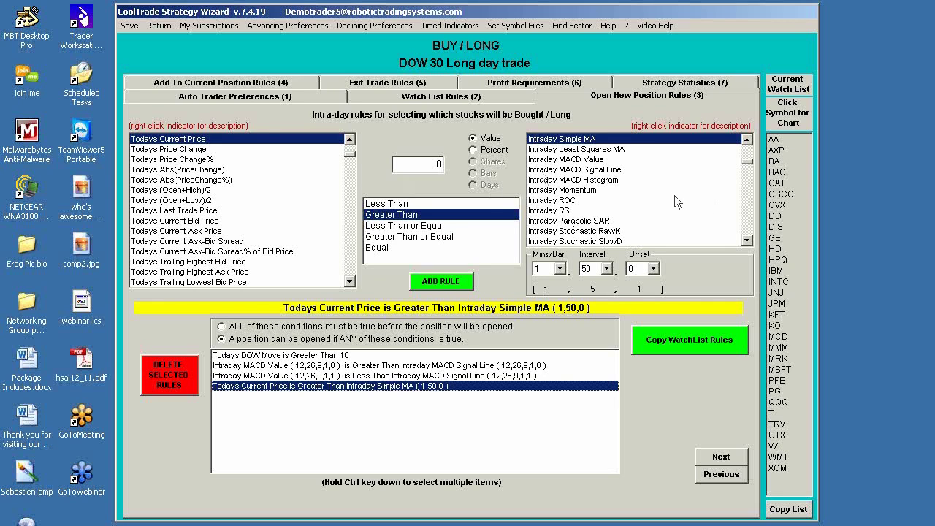
In the profit requirements, set the per-share profit goal to a fixed amount of 00.30000
left_click(499, 81)
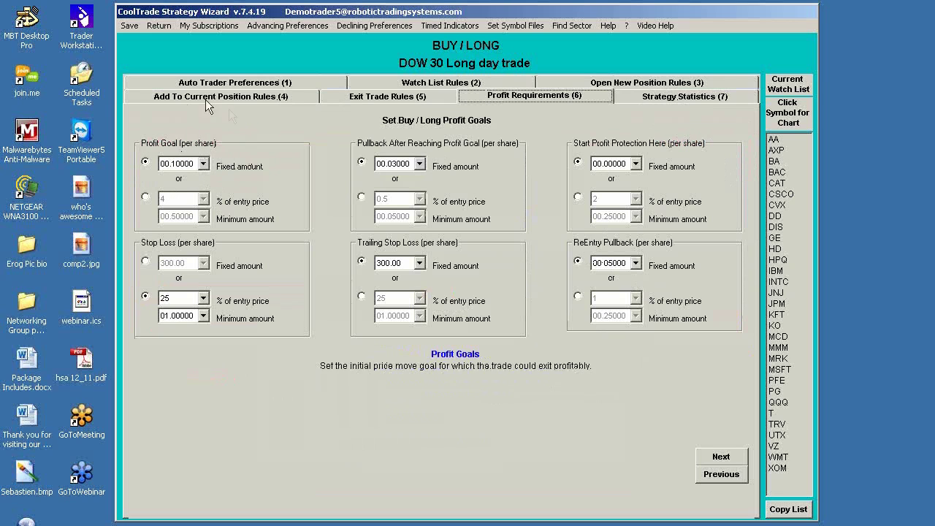
left_click(203, 164)
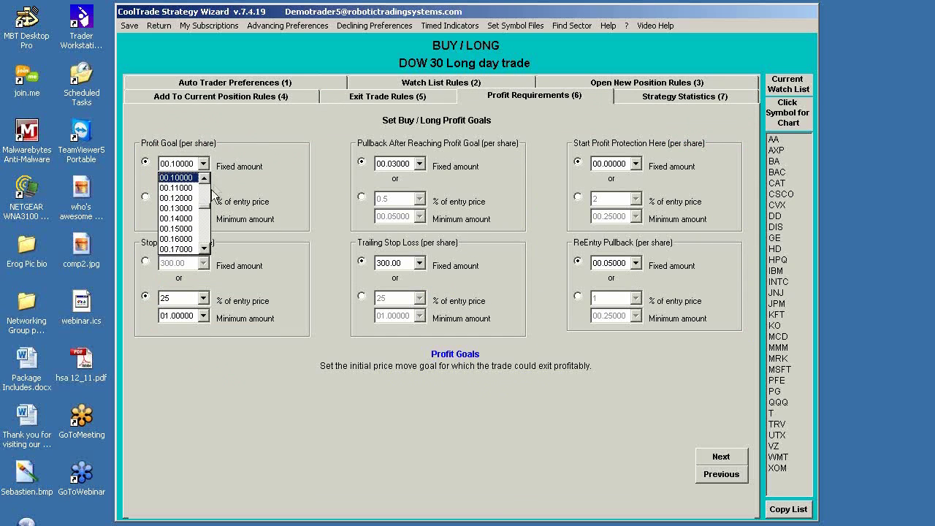
double_click(204, 249)
triple_click(204, 250)
double_click(204, 250)
triple_click(204, 251)
left_click(204, 251)
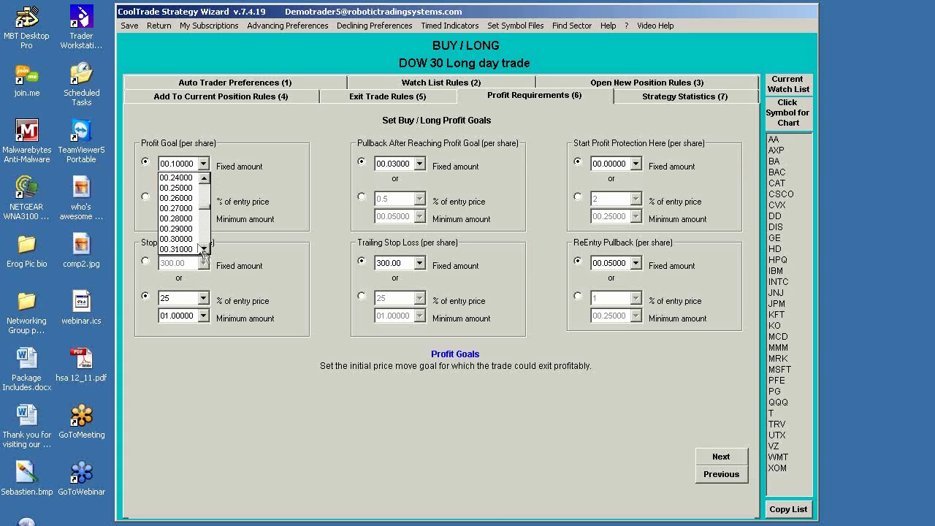
left_click(179, 238)
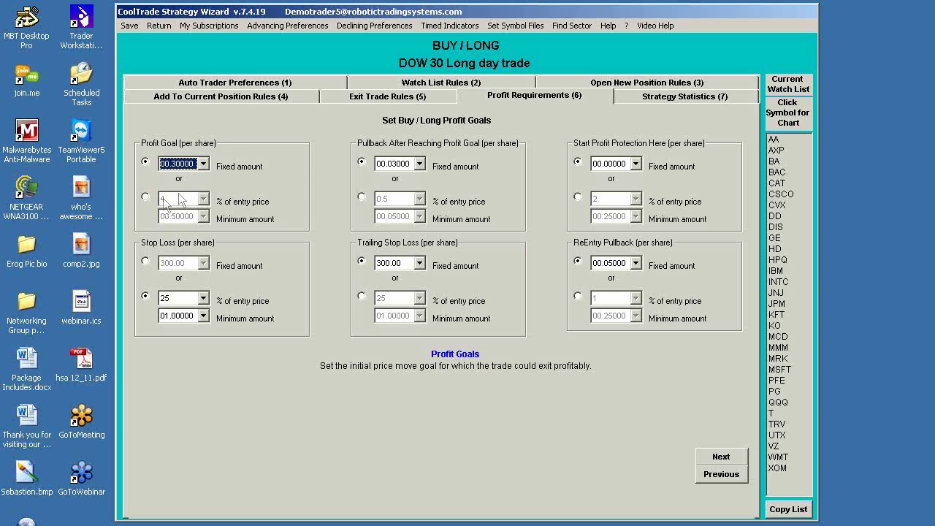
Switch the profit goal to a percentage of entry price and set it to 10
left_click(145, 196)
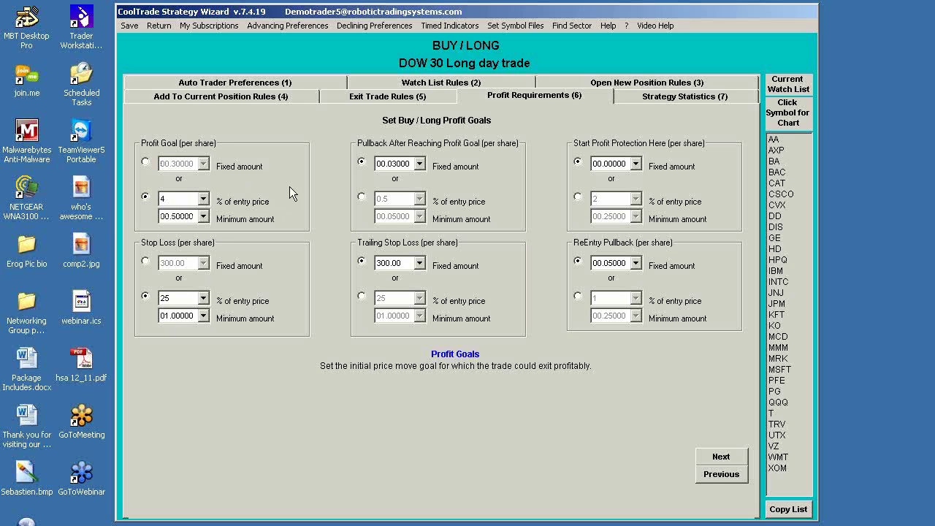
left_click(203, 199)
left_click(203, 198)
left_click(203, 199)
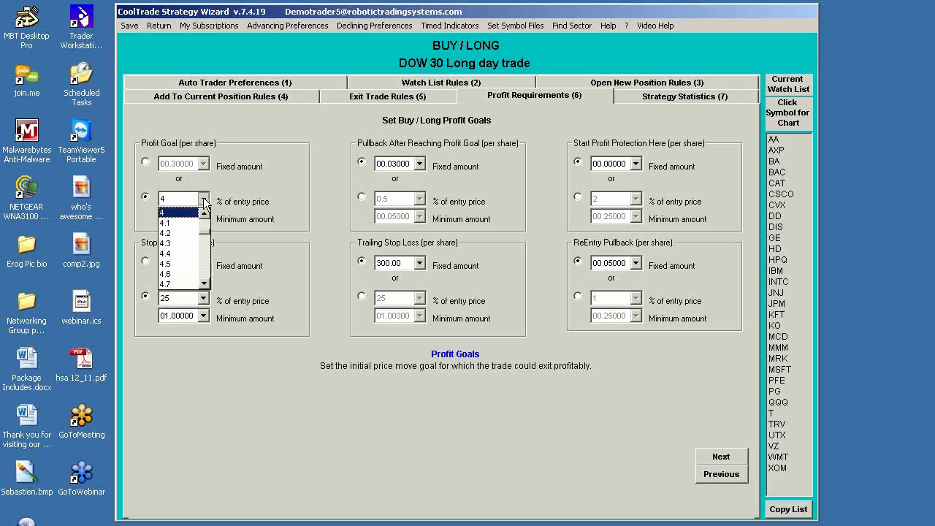
left_click(205, 284)
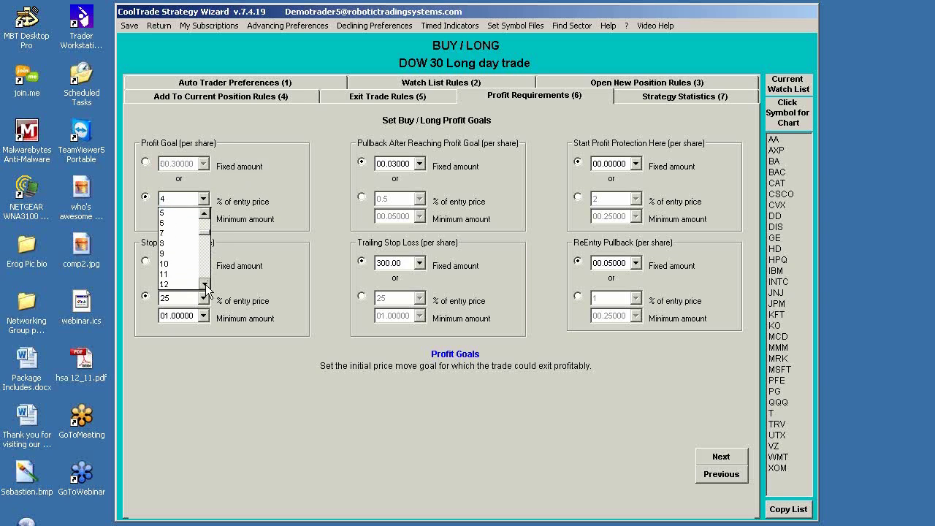
left_click(176, 251)
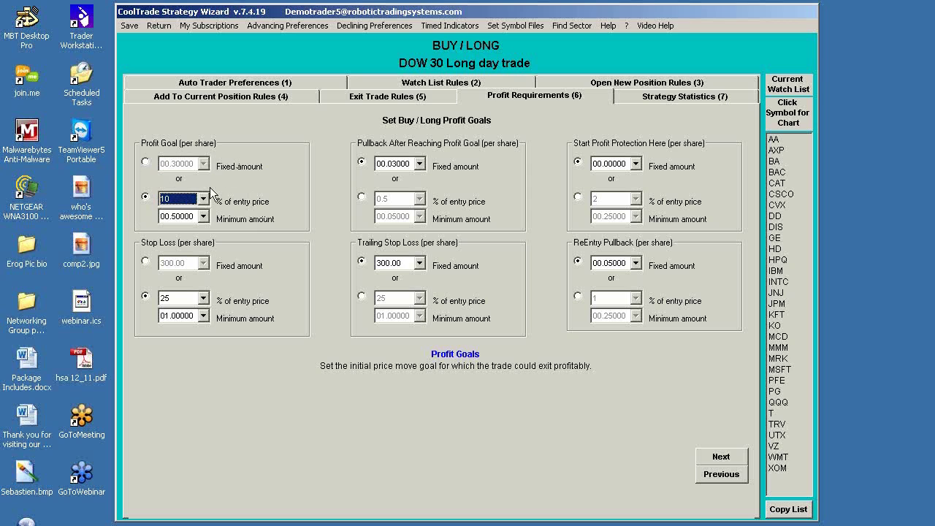
Set the pullback after reaching the profit goal to a fixed amount of 00.20000
mouse_move(350, 183)
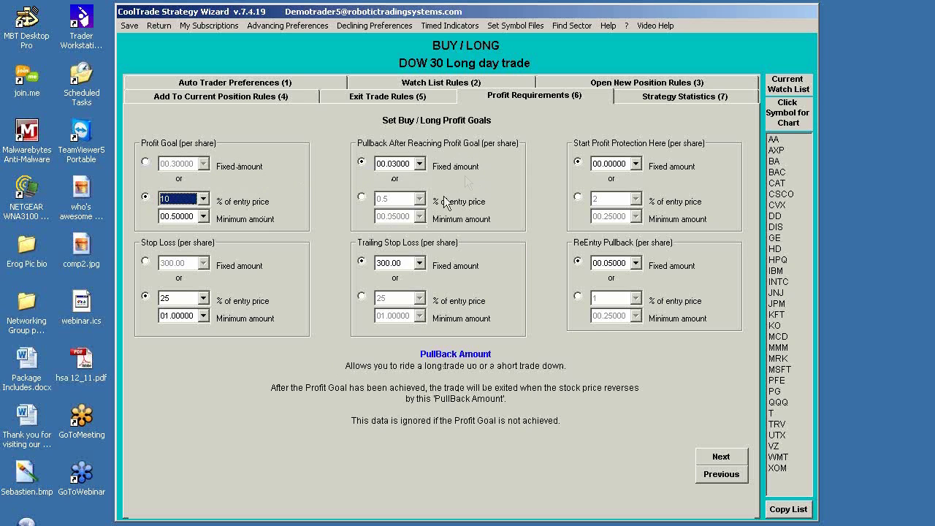
left_click(419, 163)
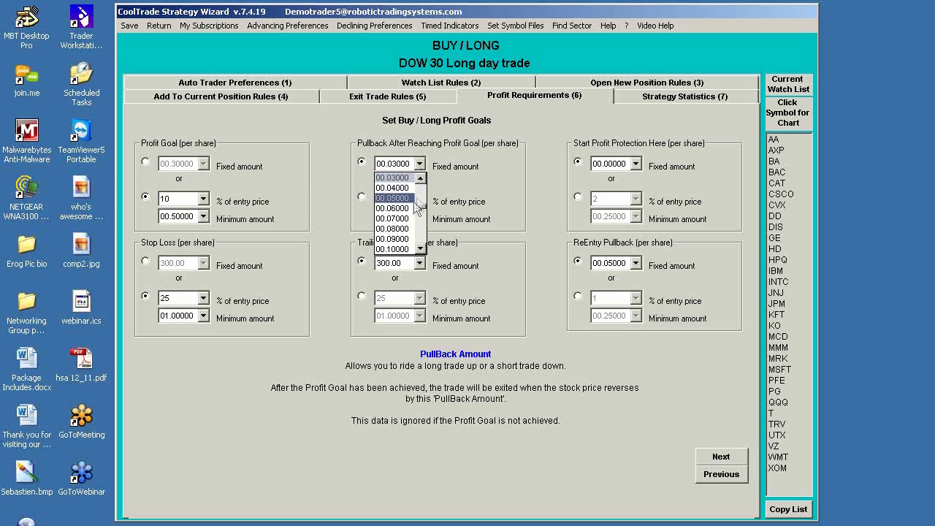
left_click(394, 221)
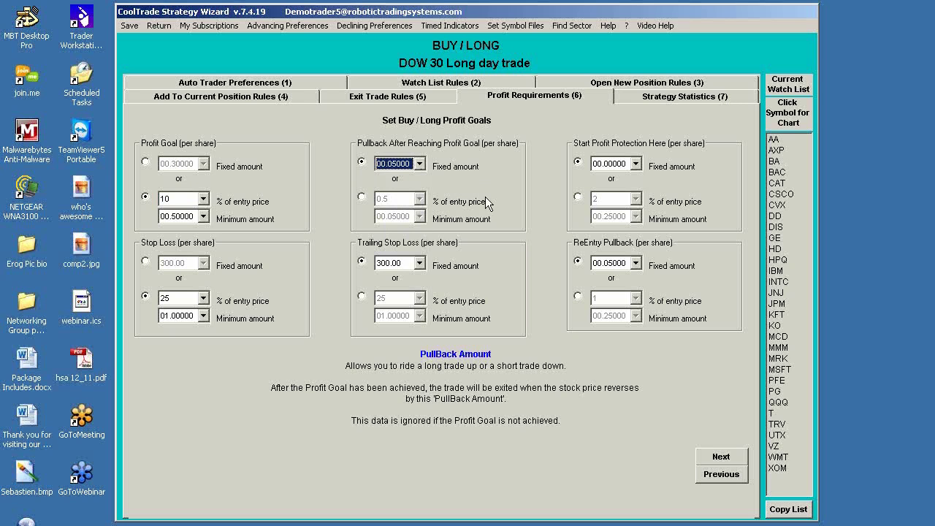
left_click(419, 163)
left_click(421, 249)
left_click(421, 249)
left_click(421, 249)
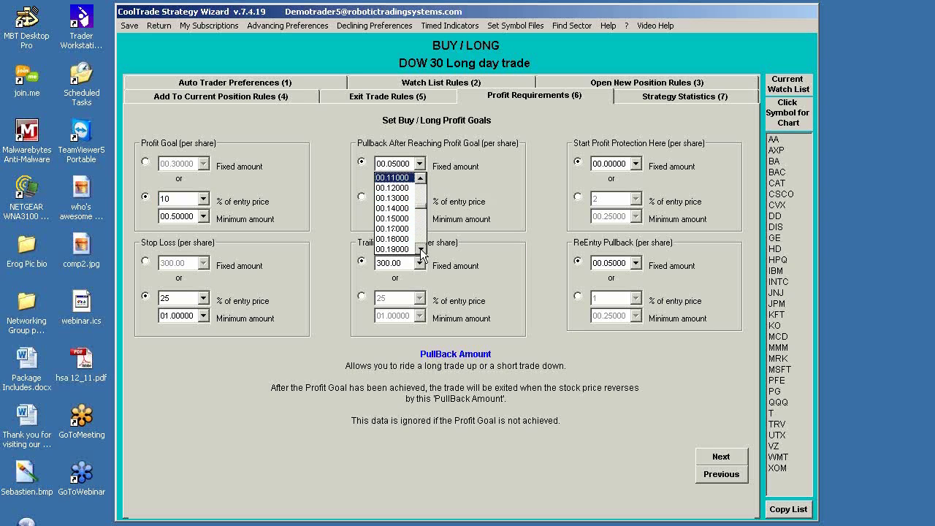
left_click(402, 240)
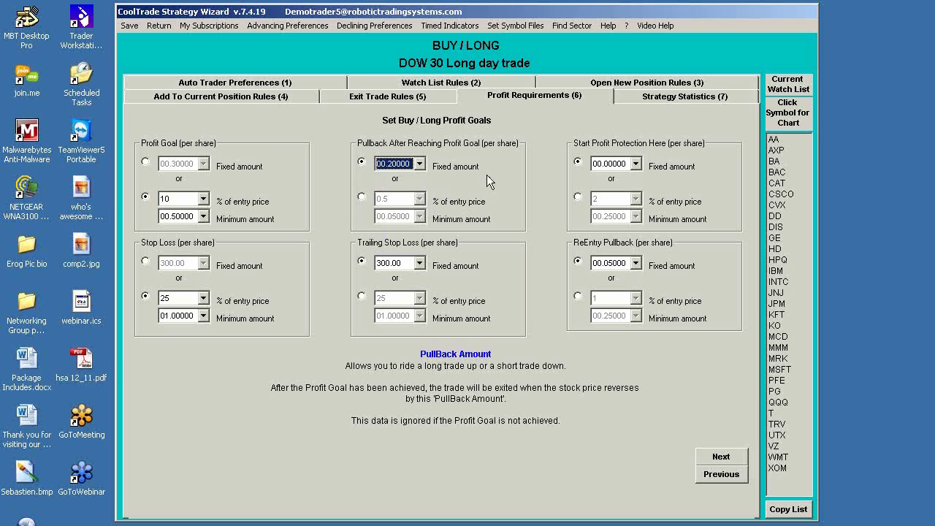
Try the pullback as a percentage of entry price, then return both the profit goal and pullback to fixed amounts
left_click(361, 197)
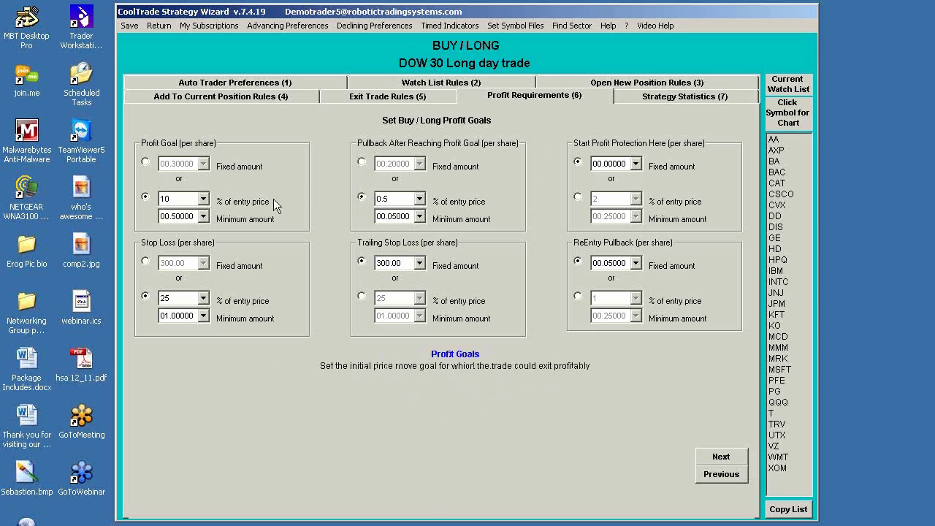
left_click(147, 161)
left_click(360, 161)
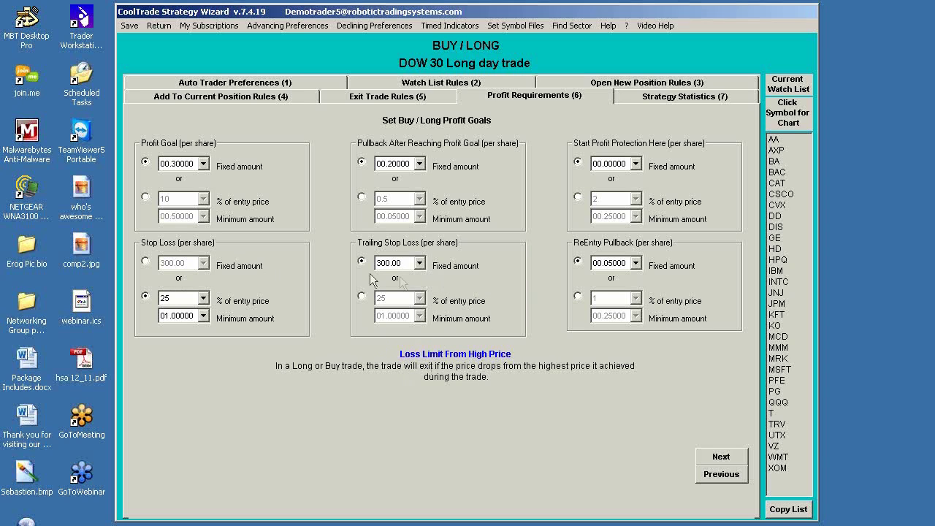
Review the profit goal and pullback descriptions, and check the strategy's add-to-position and exit trade rules
mouse_move(269, 275)
mouse_move(261, 205)
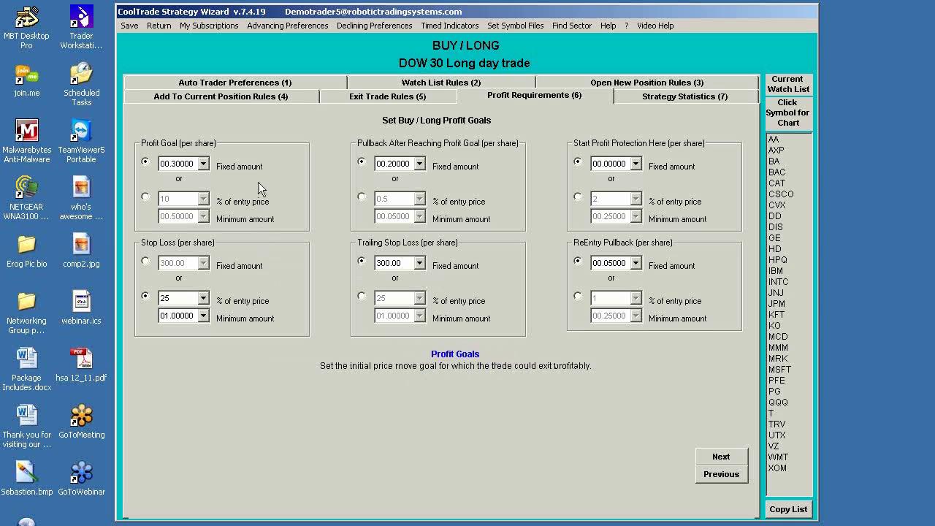
mouse_move(466, 182)
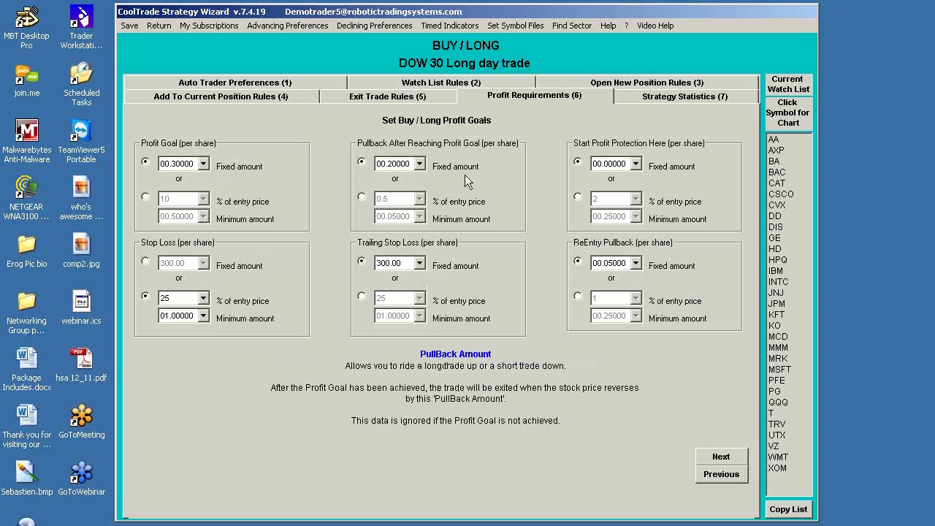
left_click(266, 100)
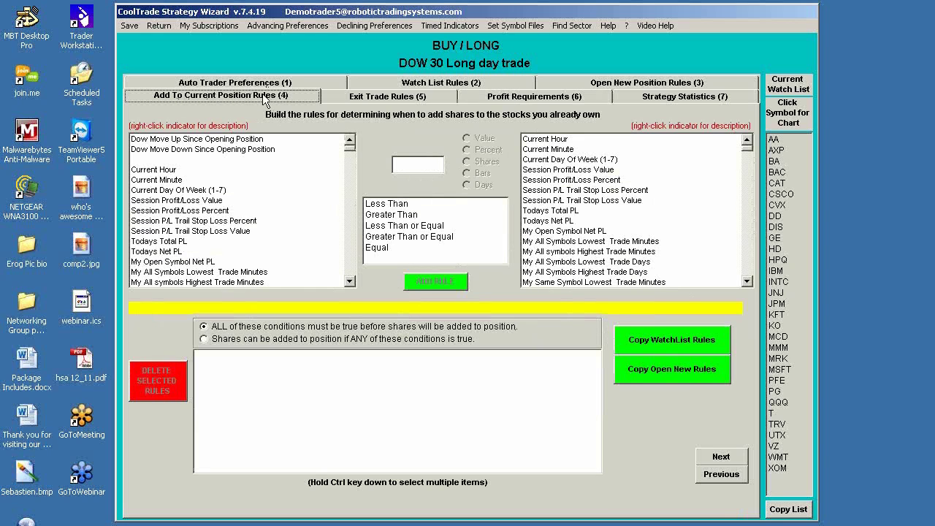
left_click(373, 95)
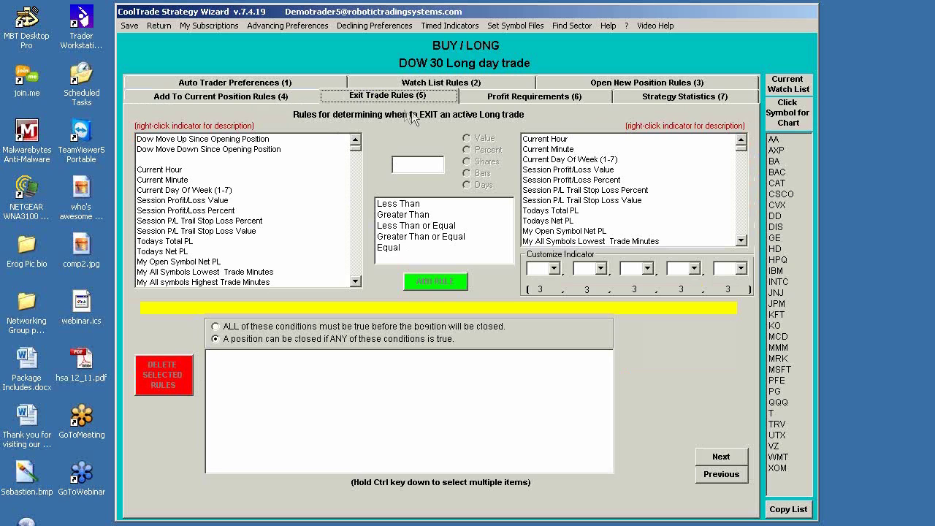
left_click(523, 99)
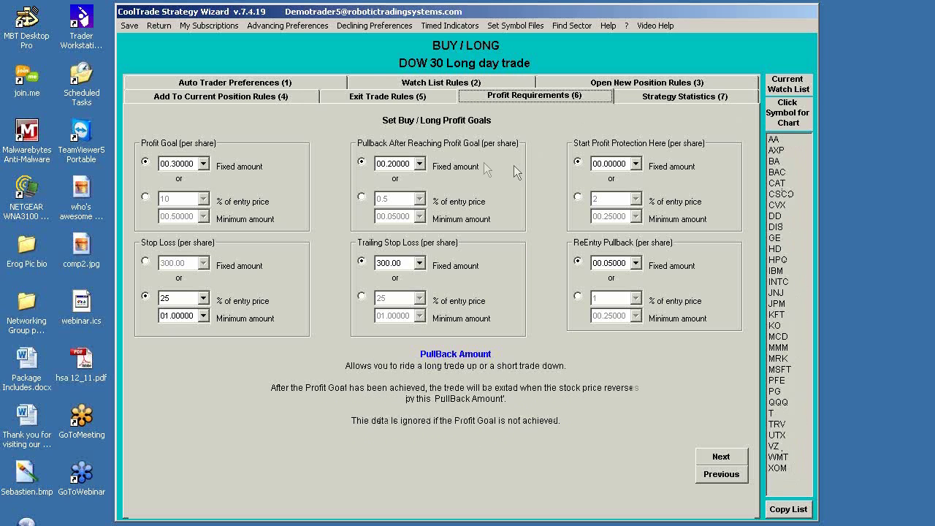
Return to the strategies list, discarding the changes made to the DOW 30 Long day trade strategy
left_click(158, 27)
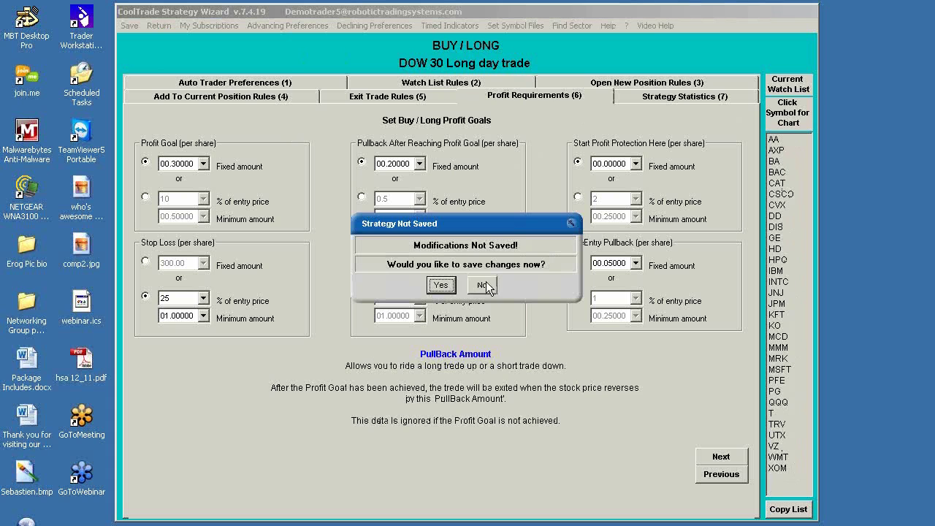
left_click(485, 283)
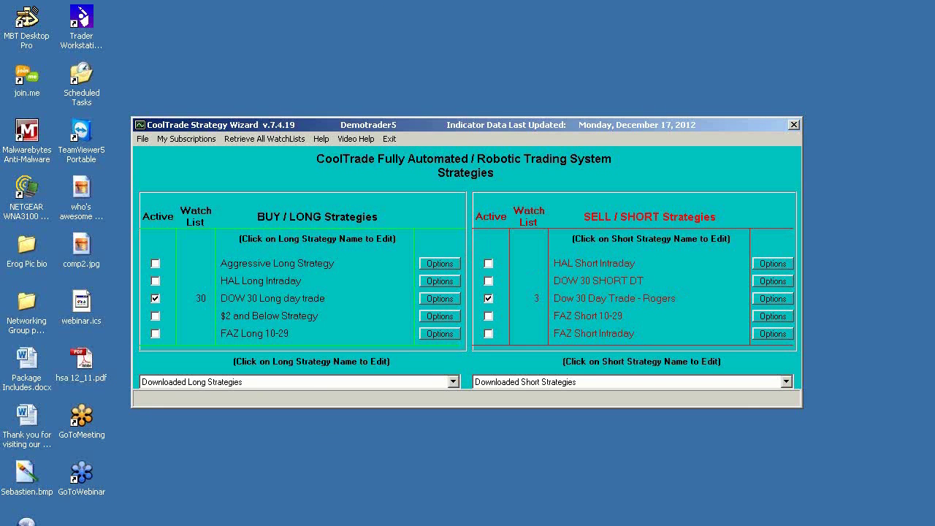
Switch to the trading positions window and create a detailed report of today's closed trades for all symbols and strategies
key("alt+Tab")
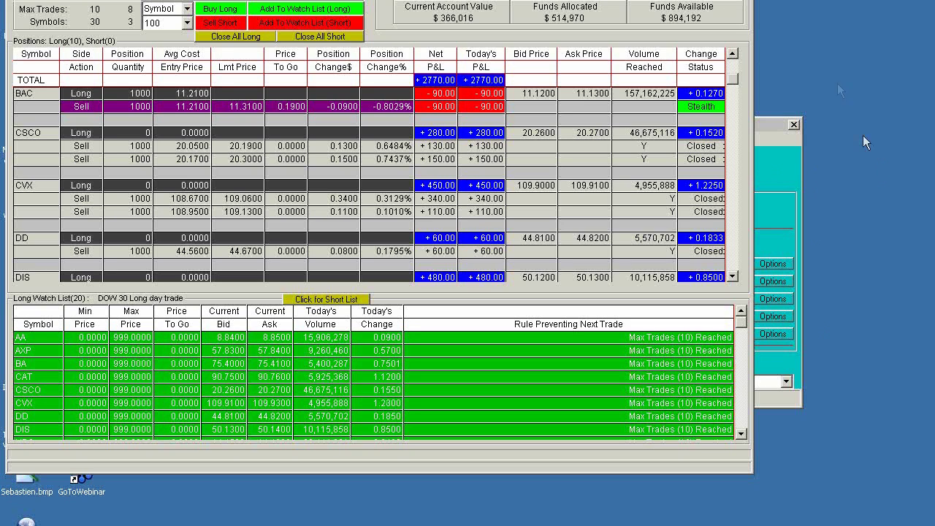
left_click(720, 1)
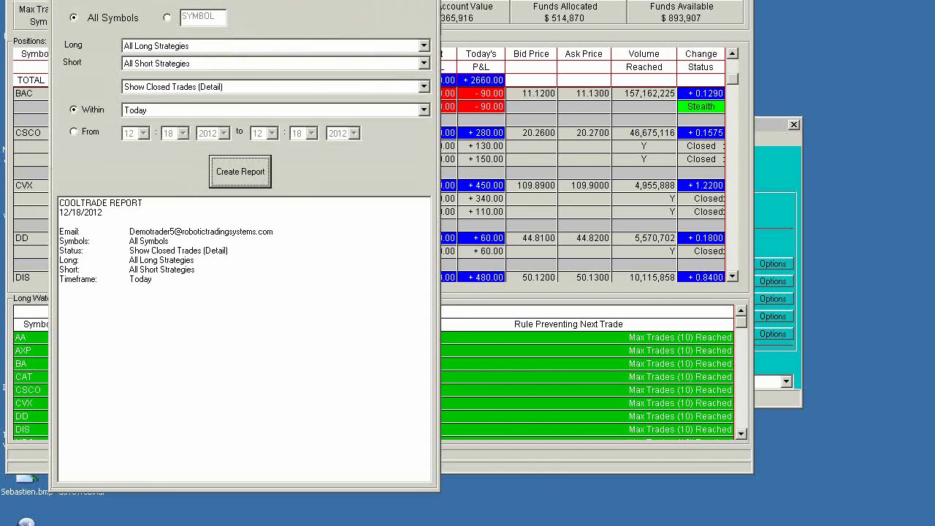
left_click(245, 172)
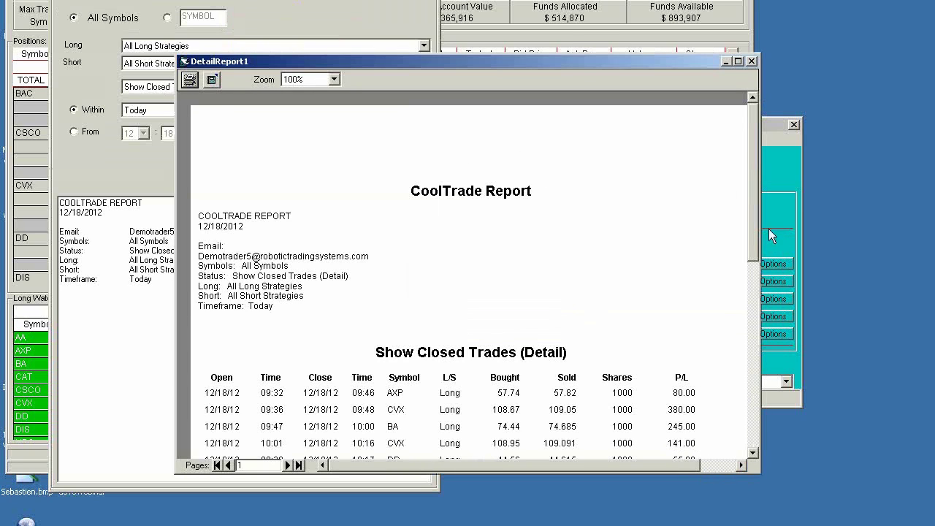
Examine both pages of the closed trades report down to its grand total, and close the report windows
left_click_drag(754, 454, 756, 455)
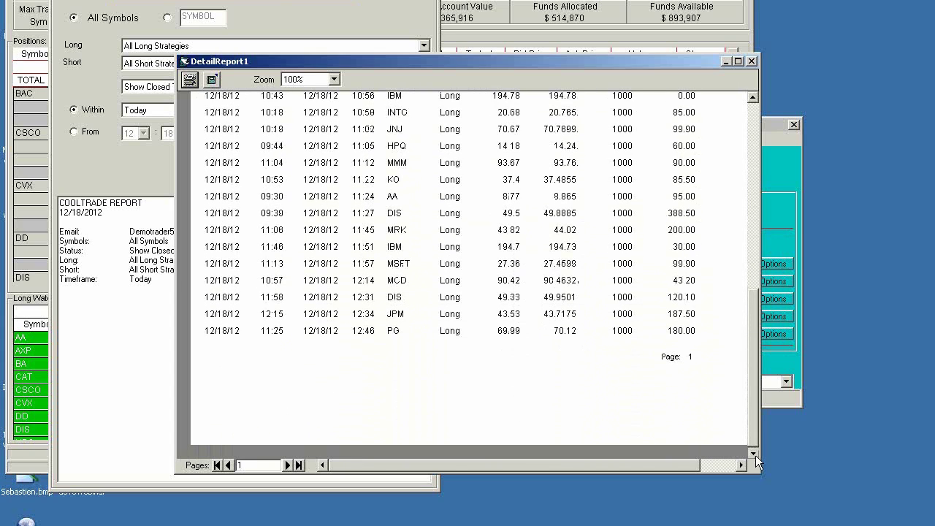
left_click(288, 465)
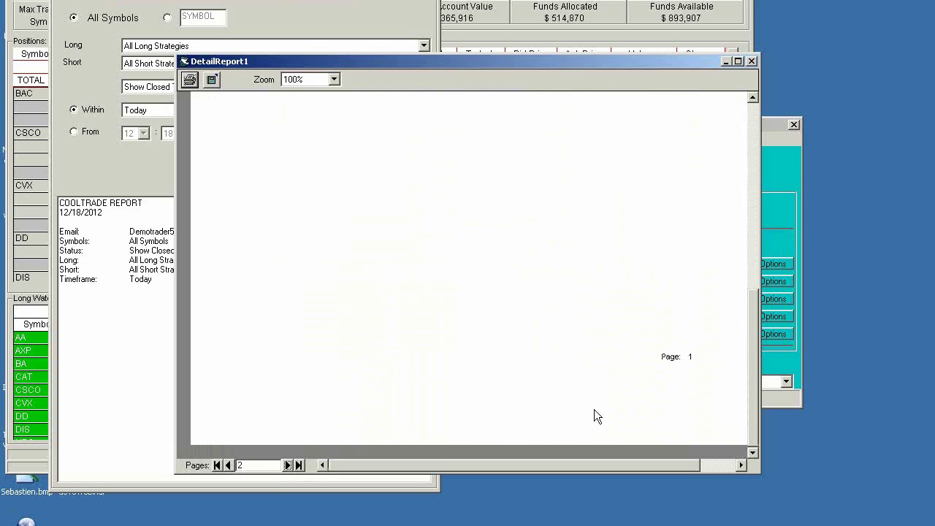
left_click_drag(755, 302, 754, 279)
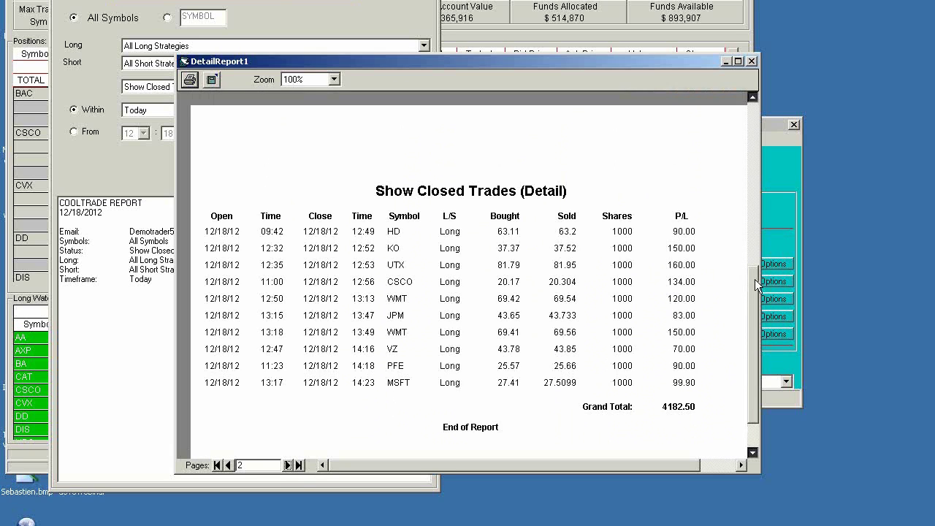
left_click(751, 452)
left_click(751, 452)
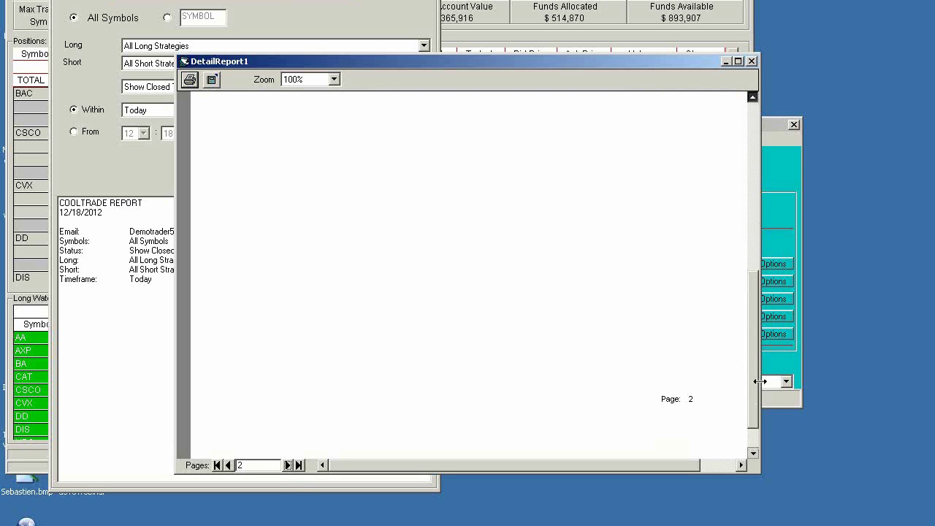
left_click_drag(756, 379, 755, 298)
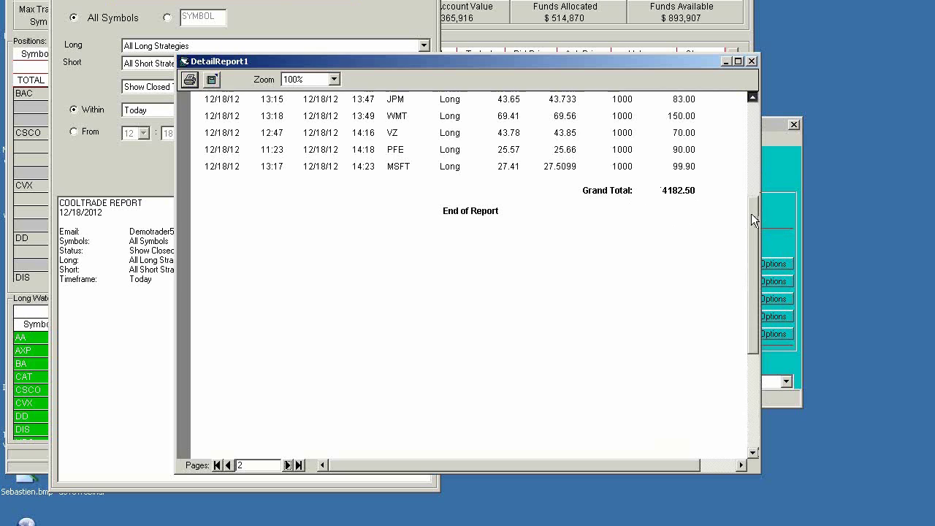
left_click(748, 127)
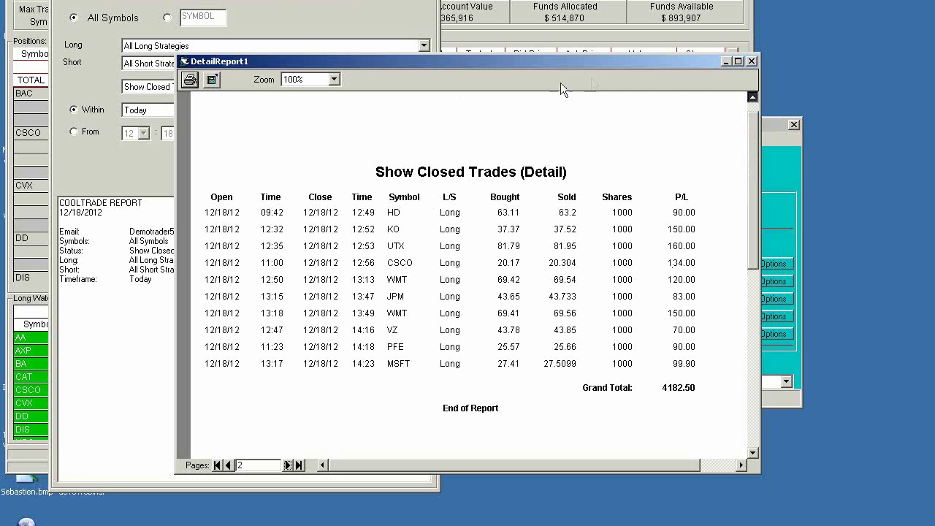
left_click(751, 61)
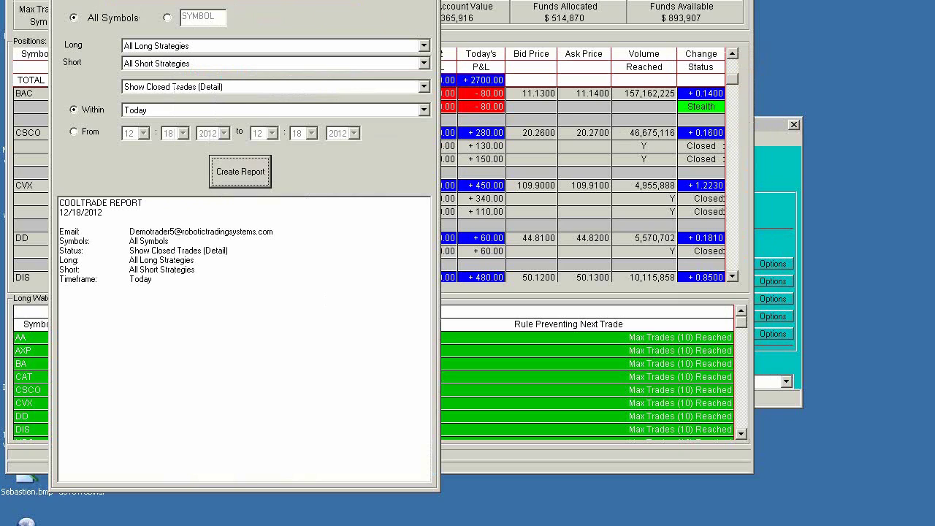
left_click(431, 2)
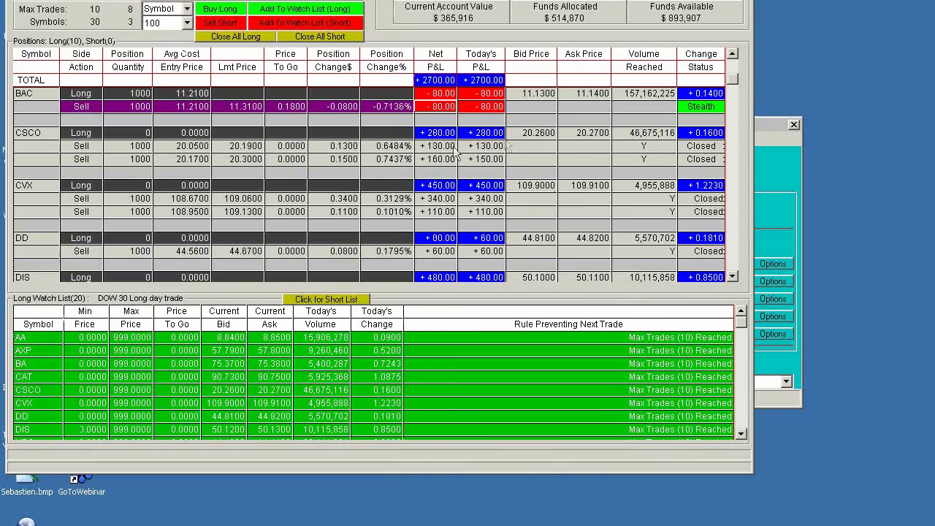